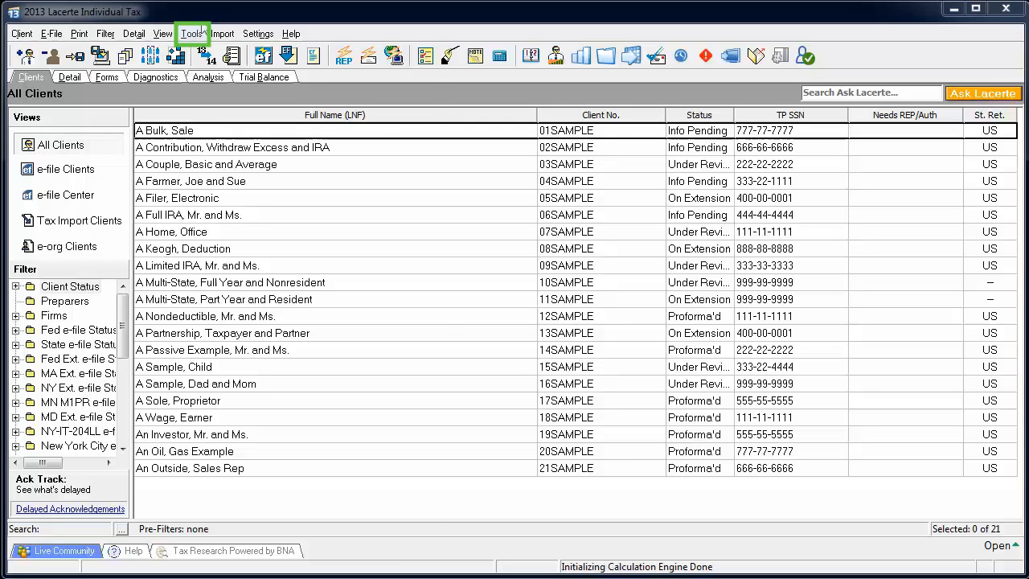
- Open Lacerte Updates to check for program updates before transferring clients
{"action": "left_click", "coordinate": [191, 33]}
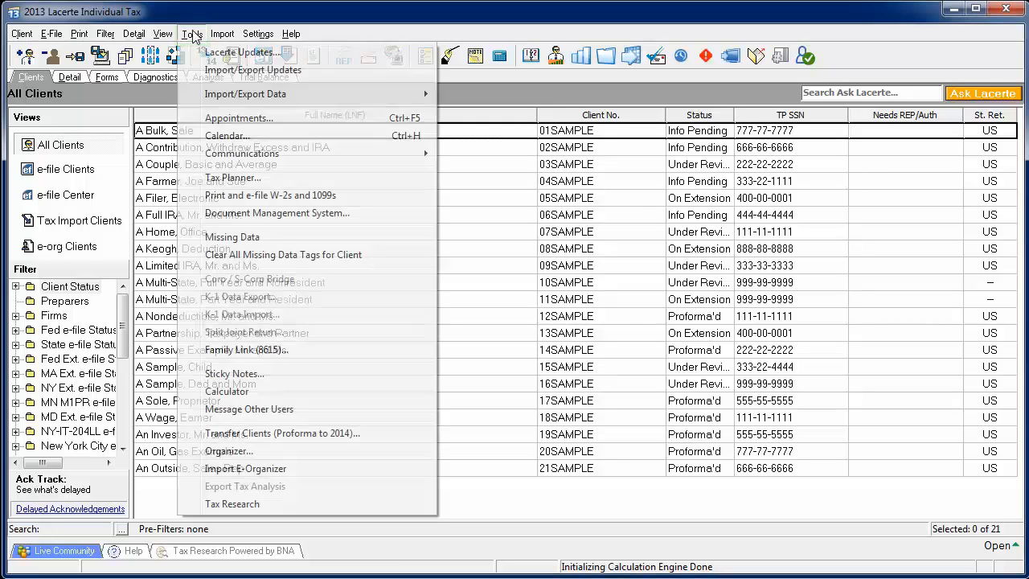
{"action": "left_click", "coordinate": [315, 53]}
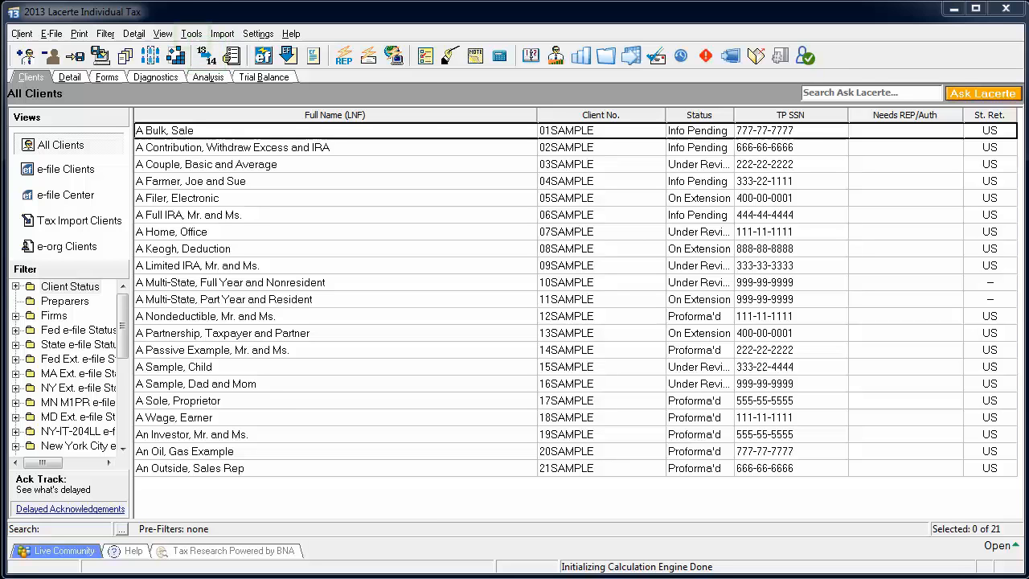
- Try to open the Proforma client transfer to 2014 and dismiss the notice
{"action": "left_click", "coordinate": [192, 36]}
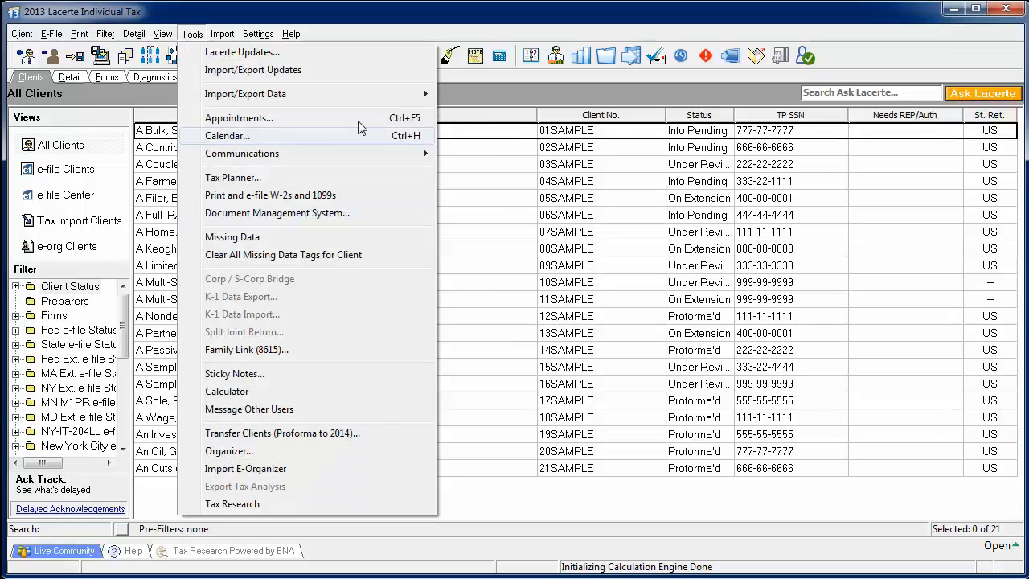
{"action": "left_click", "coordinate": [362, 18]}
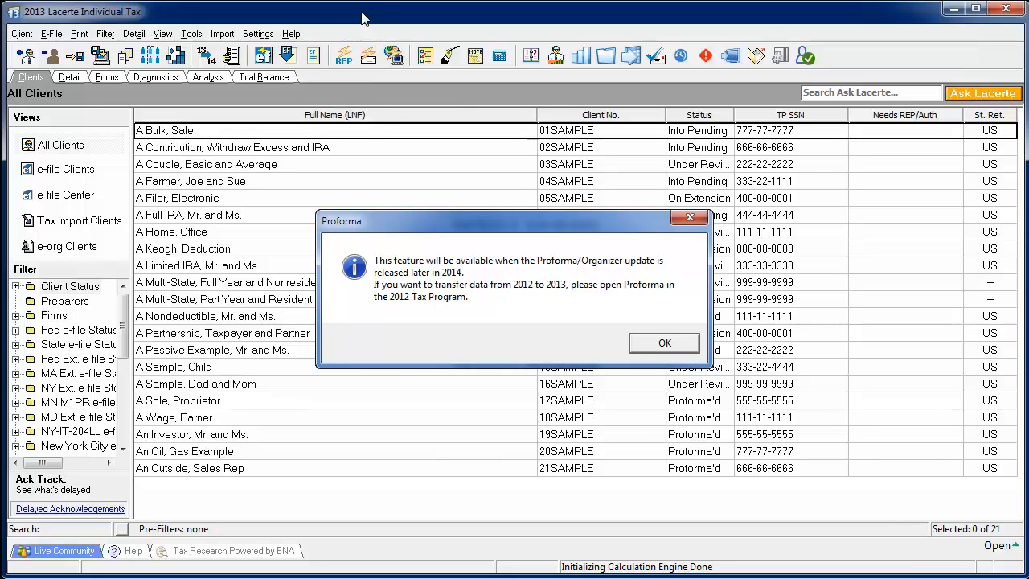
{"action": "key", "text": "Return"}
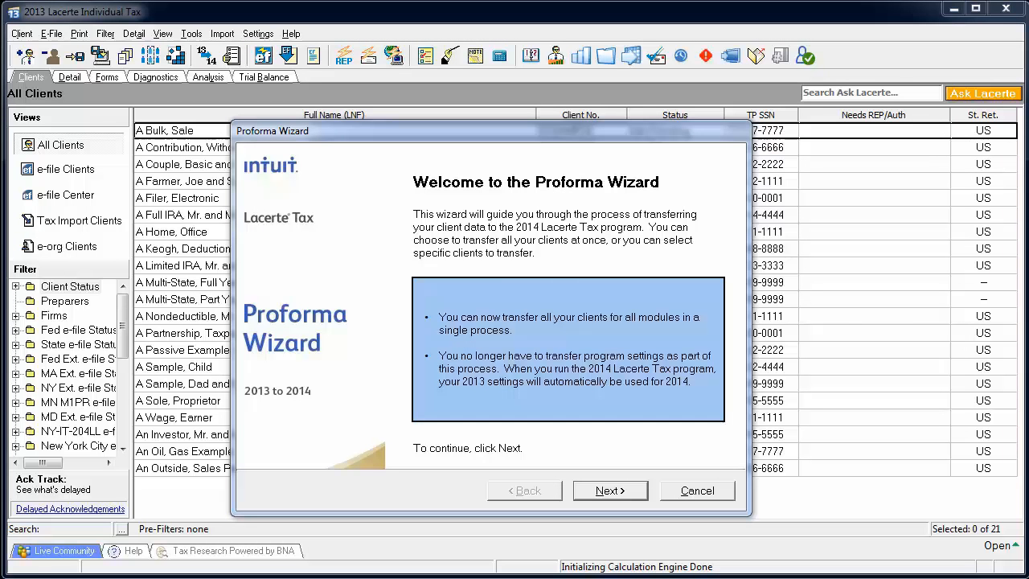
- Set the Proforma Wizard to transfer all clients for all modules at once using the Typical (Recommended) process
{"action": "left_click", "coordinate": [622, 493]}
{"action": "left_click", "coordinate": [438, 303]}
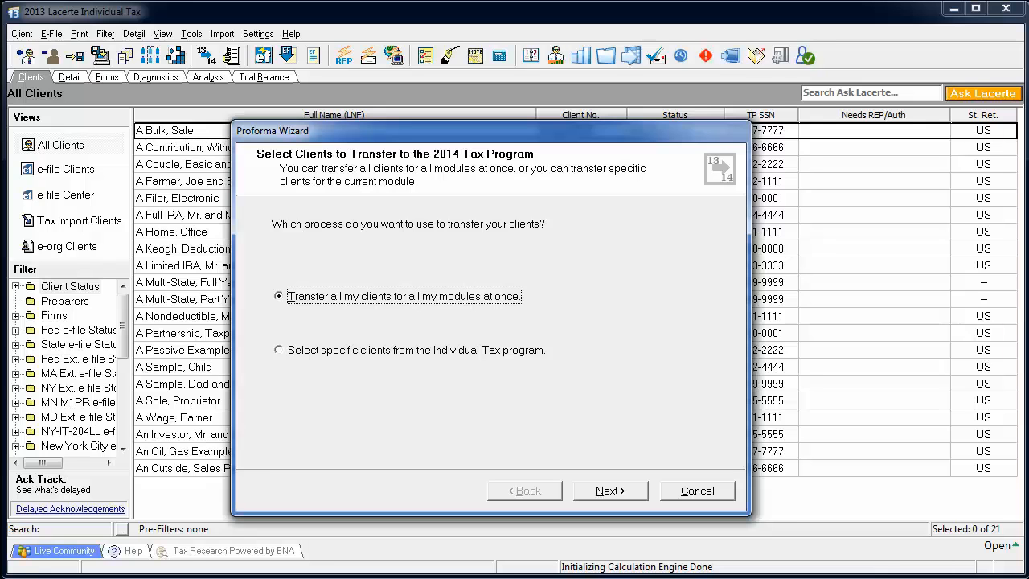
{"action": "left_click", "coordinate": [620, 493]}
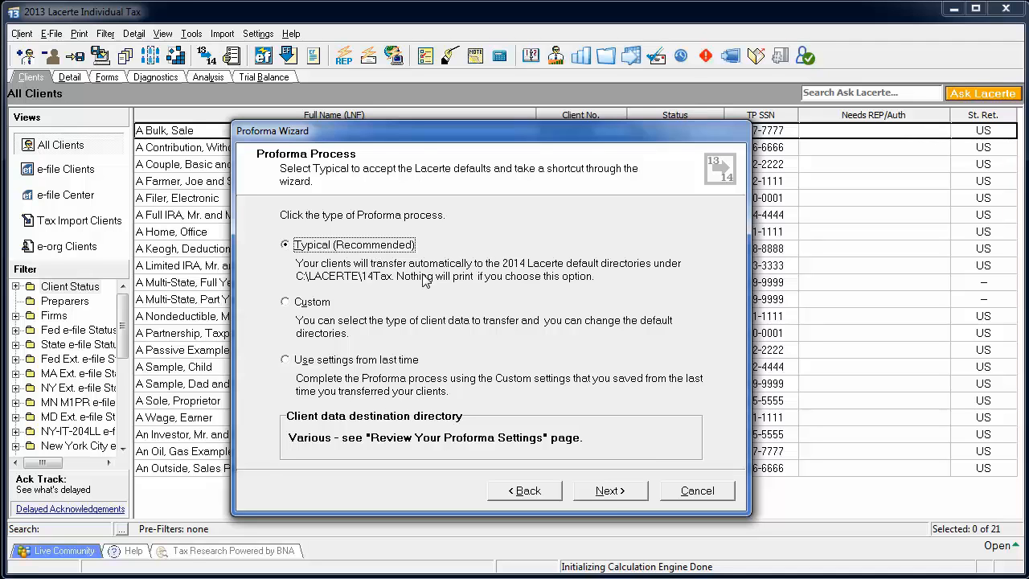
{"action": "left_click", "coordinate": [615, 494]}
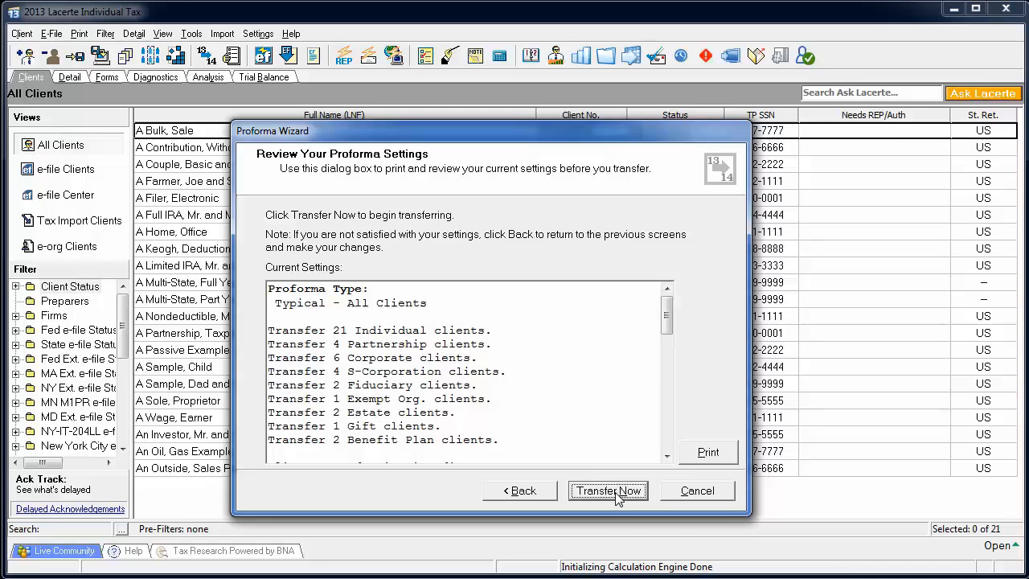
- Transfer the clients, proceed past the diagnostic results, and finish the Proforma Wizard
{"action": "left_click", "coordinate": [617, 492]}
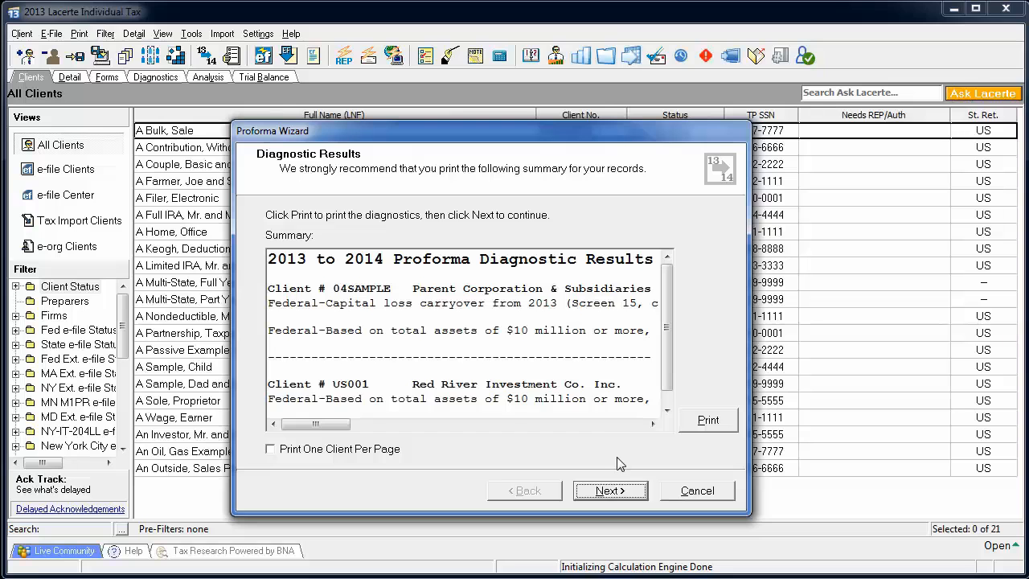
{"action": "left_click", "coordinate": [618, 490]}
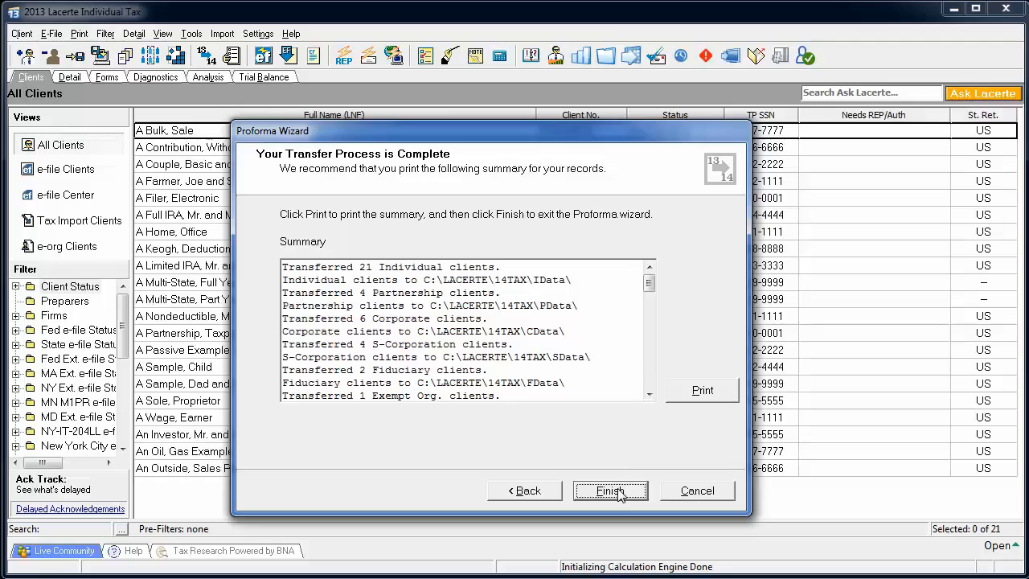
{"action": "left_click", "coordinate": [618, 490]}
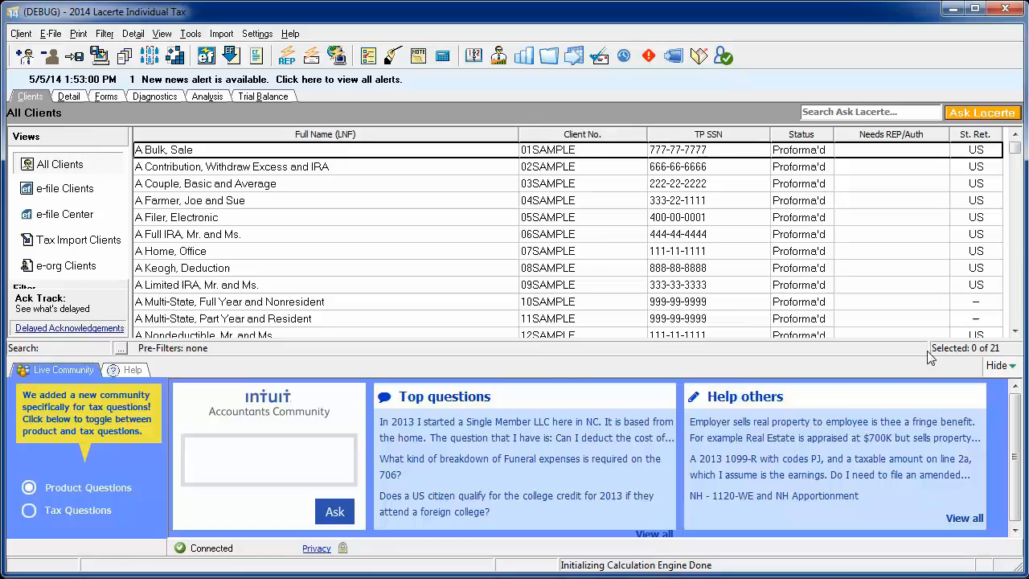
- In 2014 Lacerte Tax, hide the Live Community area and switch the tax type to Partnership, accepting the transferred user options
{"action": "left_click", "coordinate": [997, 366]}
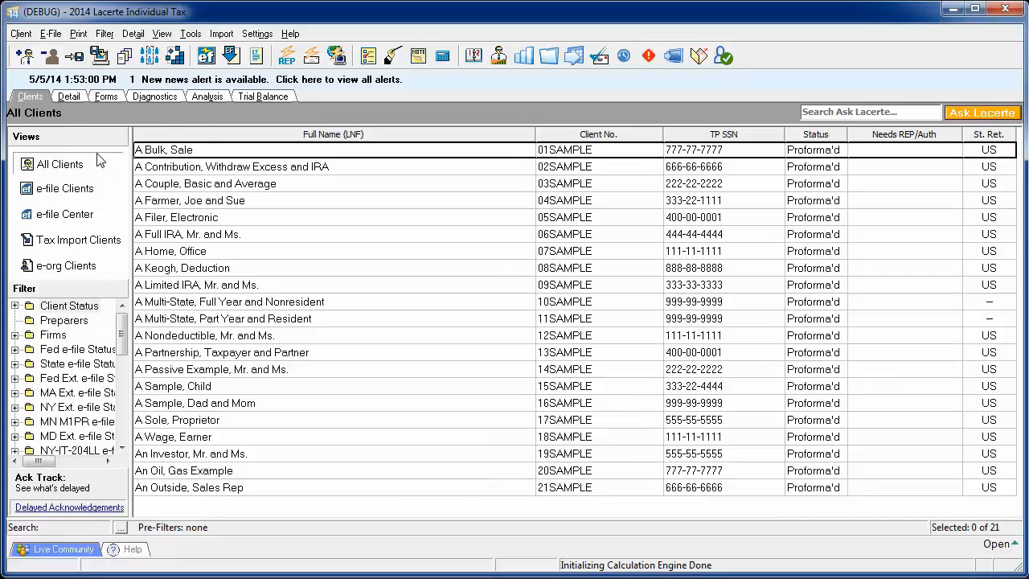
{"action": "left_click", "coordinate": [18, 35]}
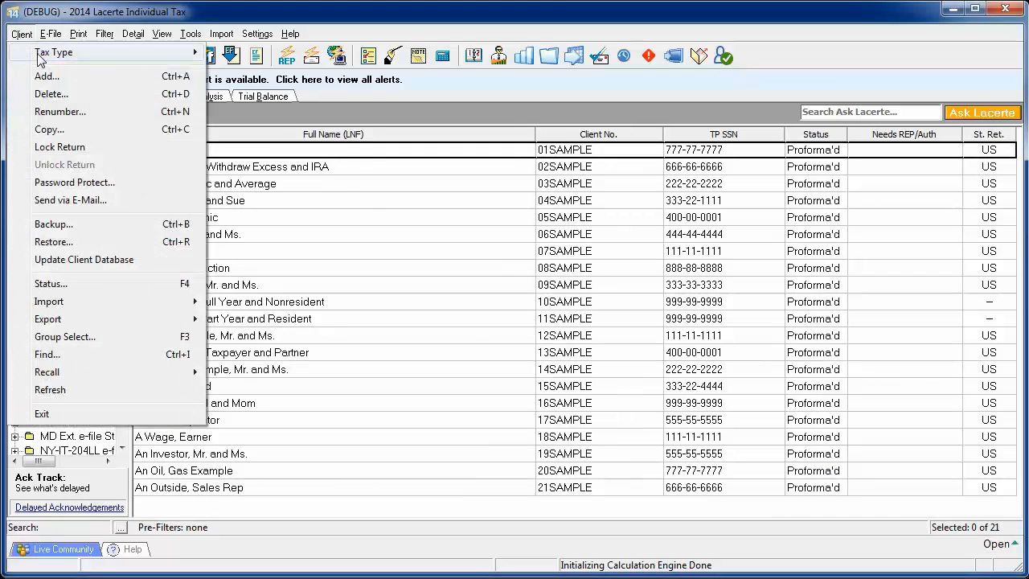
{"action": "mouse_move", "coordinate": [63, 58]}
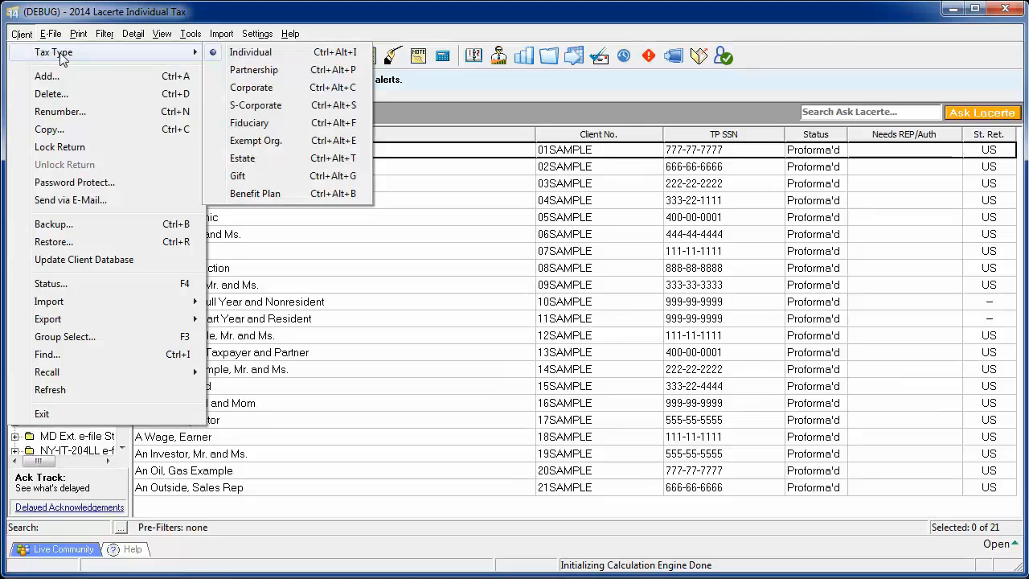
{"action": "left_click", "coordinate": [254, 69]}
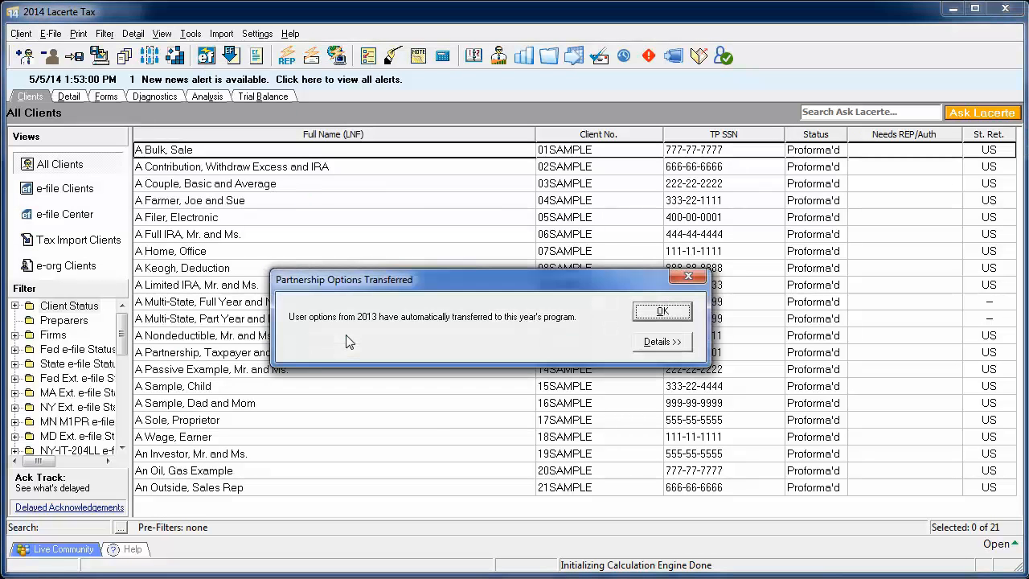
{"action": "left_click", "coordinate": [661, 311]}
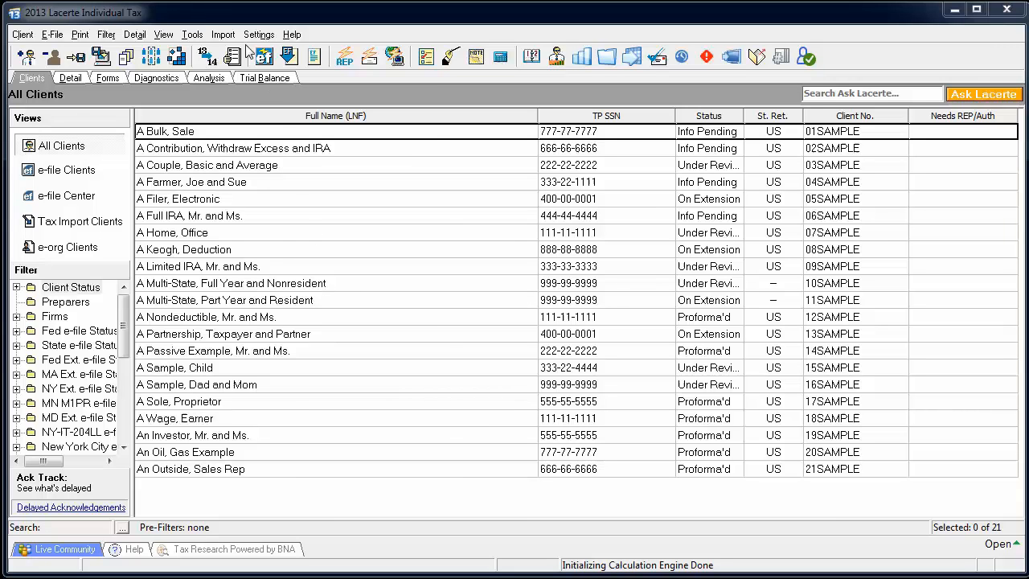
- In 2013 Lacerte Tax, start a Proforma transfer to 2014 for specific Individual clients using the Custom process
{"action": "left_click", "coordinate": [193, 35]}
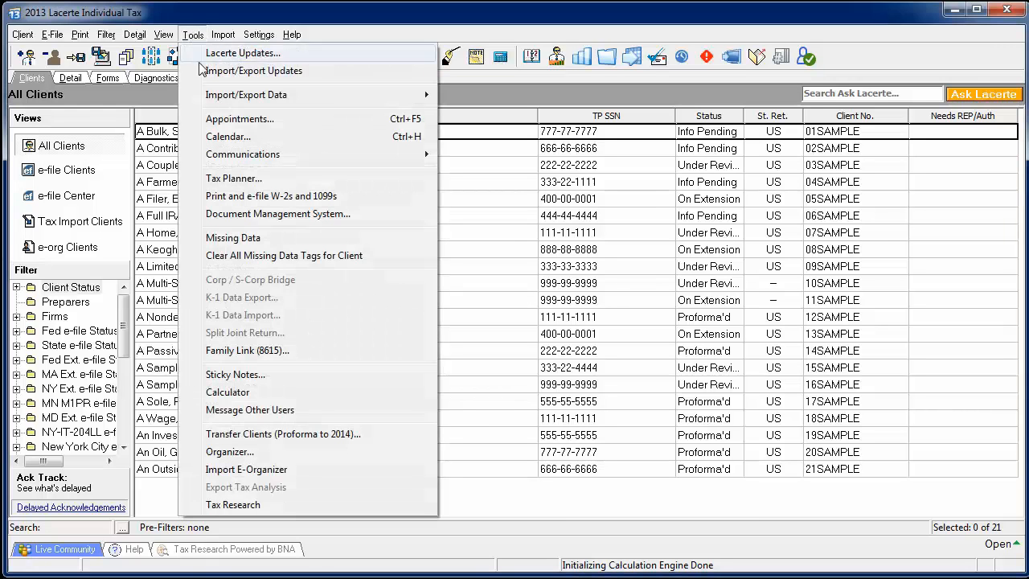
{"action": "left_click", "coordinate": [257, 434]}
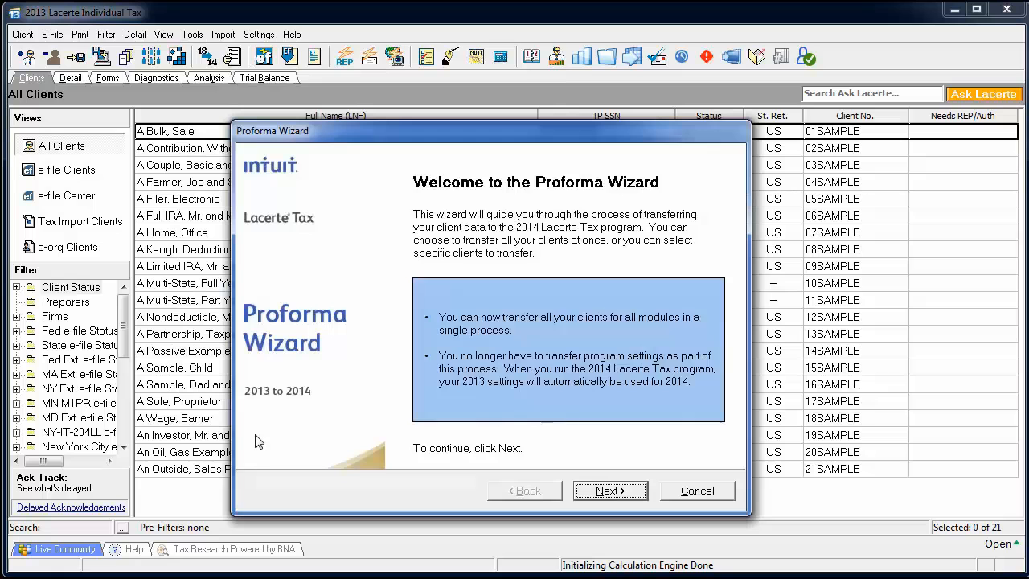
{"action": "left_click", "coordinate": [609, 490]}
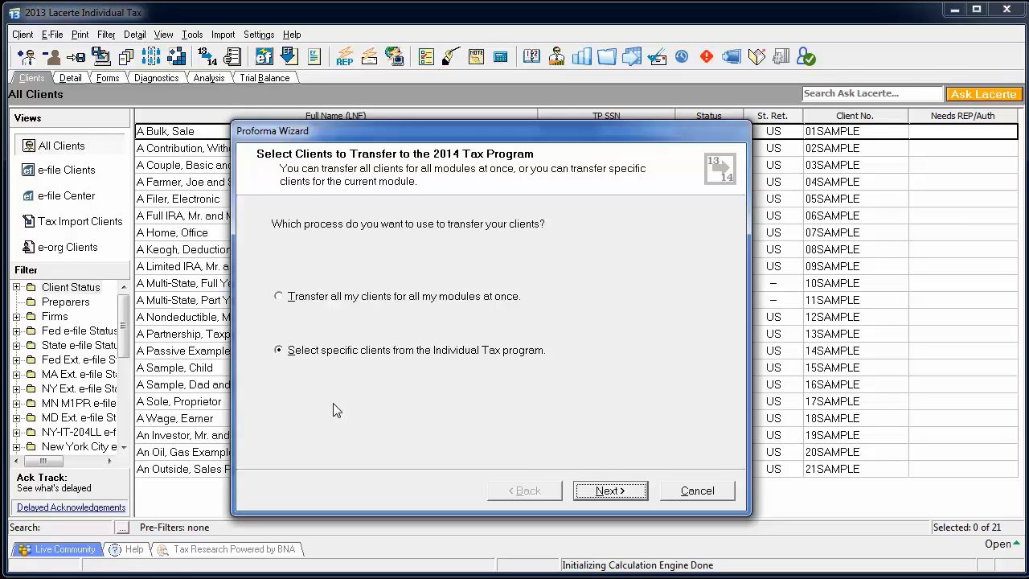
{"action": "left_click", "coordinate": [618, 492]}
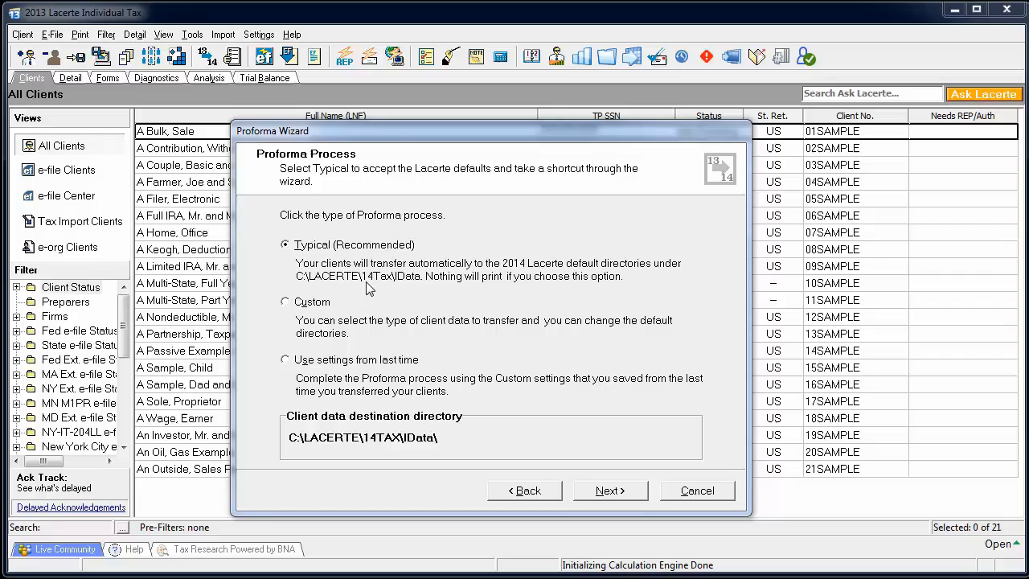
{"action": "left_click", "coordinate": [321, 303]}
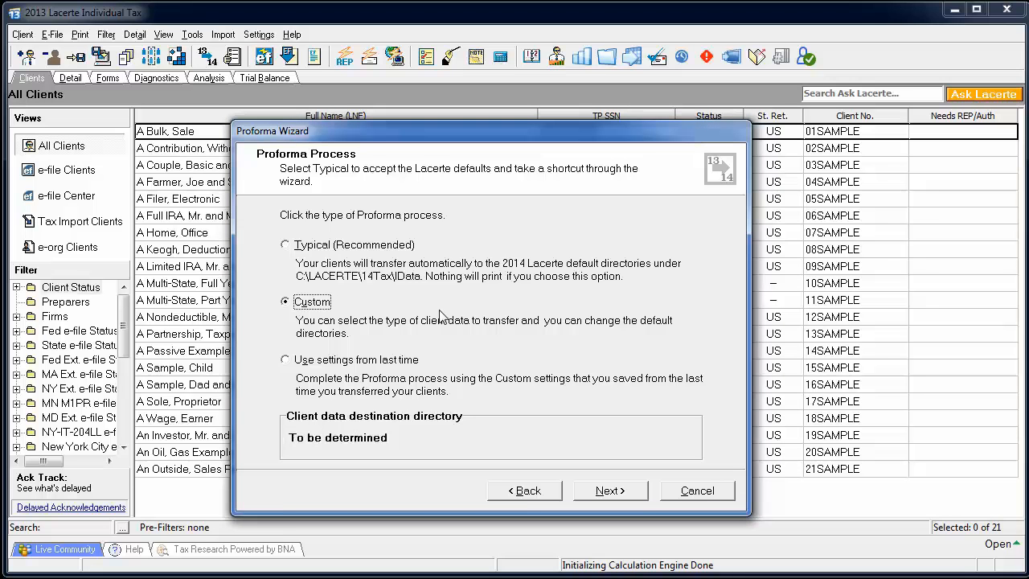
{"action": "left_click", "coordinate": [614, 491]}
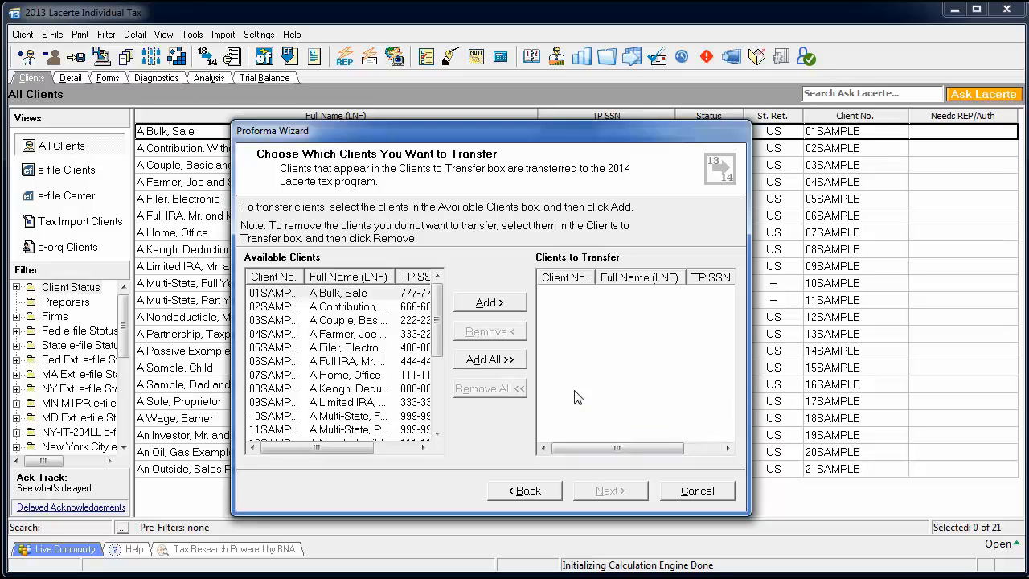
- Add the second, fourth, seventh and eighth available clients to the Clients to Transfer list and continue
{"action": "left_click", "coordinate": [331, 306]}
{"action": "left_click", "coordinate": [331, 333], "text": "ctrl"}
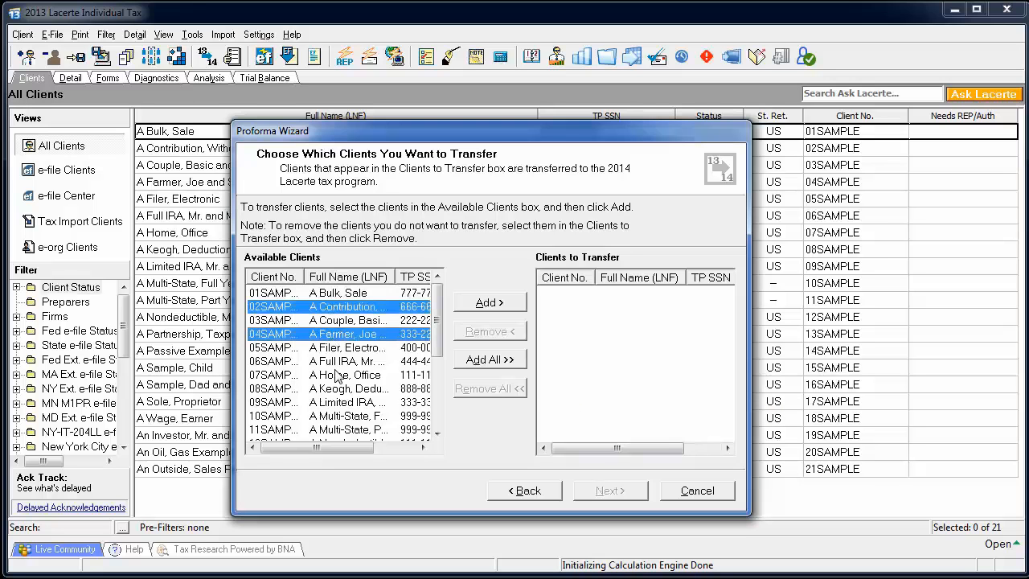
{"action": "left_click", "coordinate": [338, 374], "text": "ctrl"}
{"action": "left_click", "coordinate": [336, 388], "text": "ctrl"}
{"action": "left_click", "coordinate": [487, 303]}
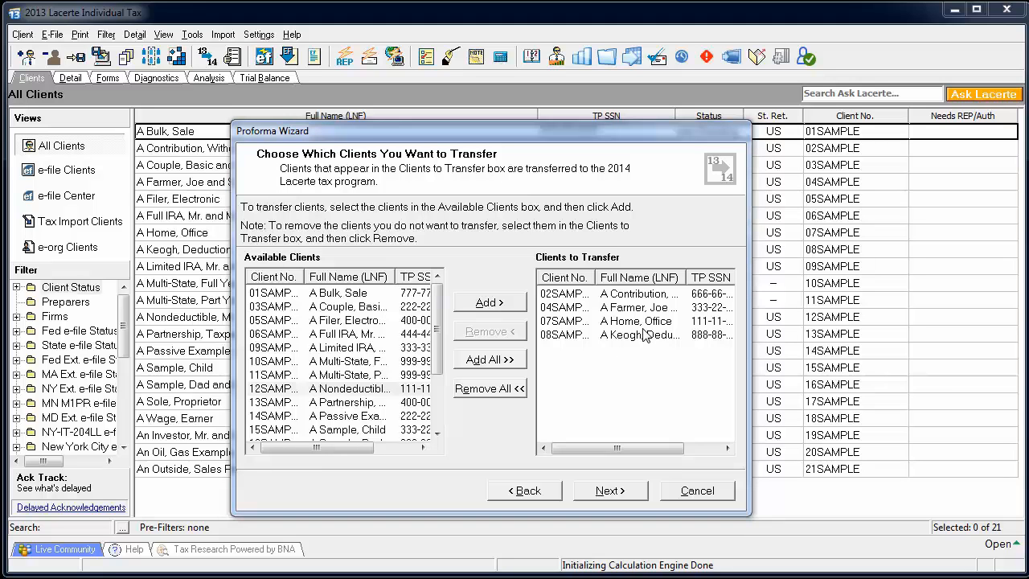
{"action": "left_click", "coordinate": [632, 492]}
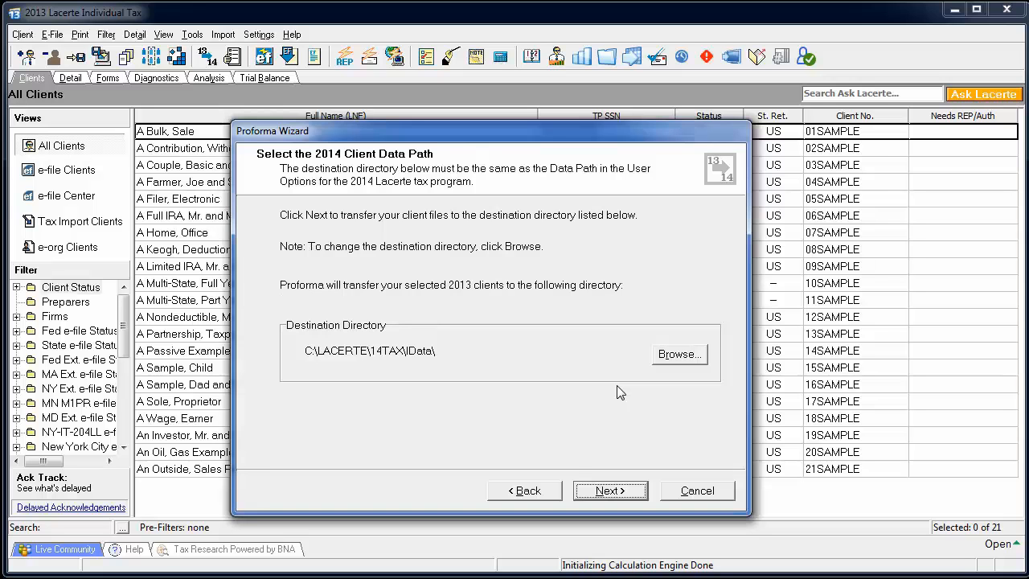
- Confirm C:\LACERTE\14TAX\IData as the destination directory for the 2014 client data
{"action": "left_click", "coordinate": [679, 355]}
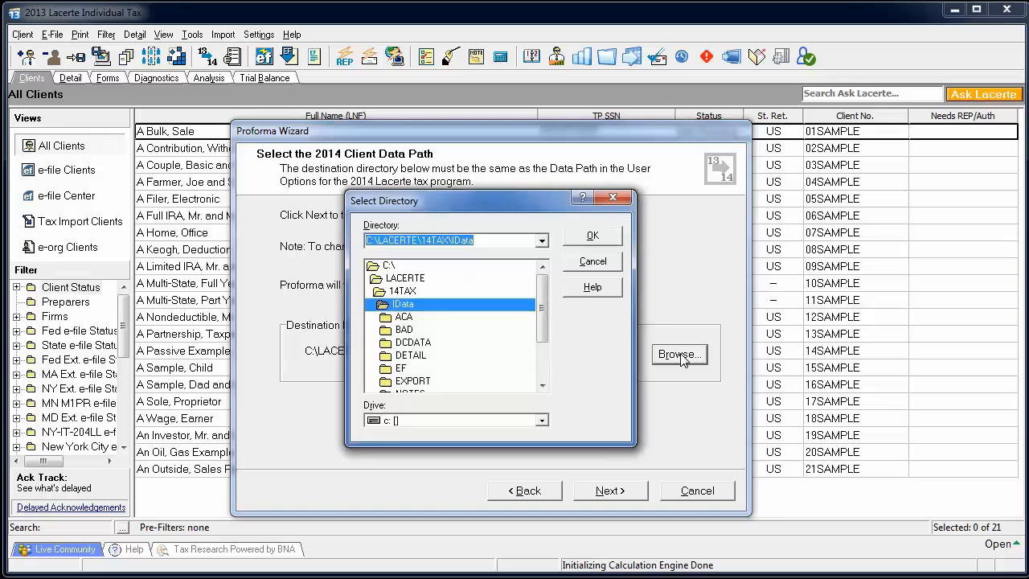
{"action": "left_click", "coordinate": [592, 238]}
{"action": "left_click", "coordinate": [608, 490]}
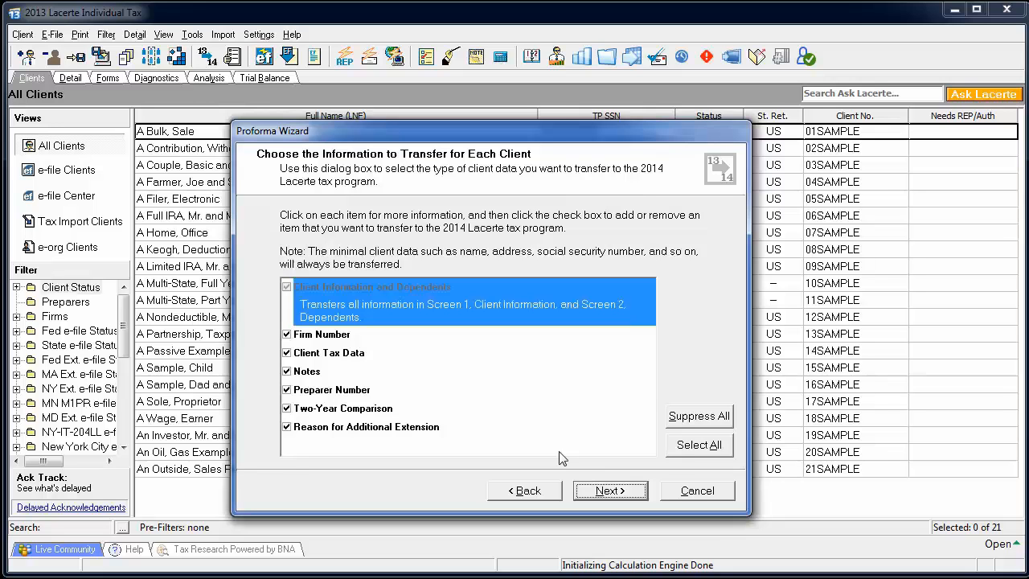
- Check the Firm Number and Client Tax Data descriptions, then accept the default transfer and print selections
{"action": "left_click", "coordinate": [424, 338]}
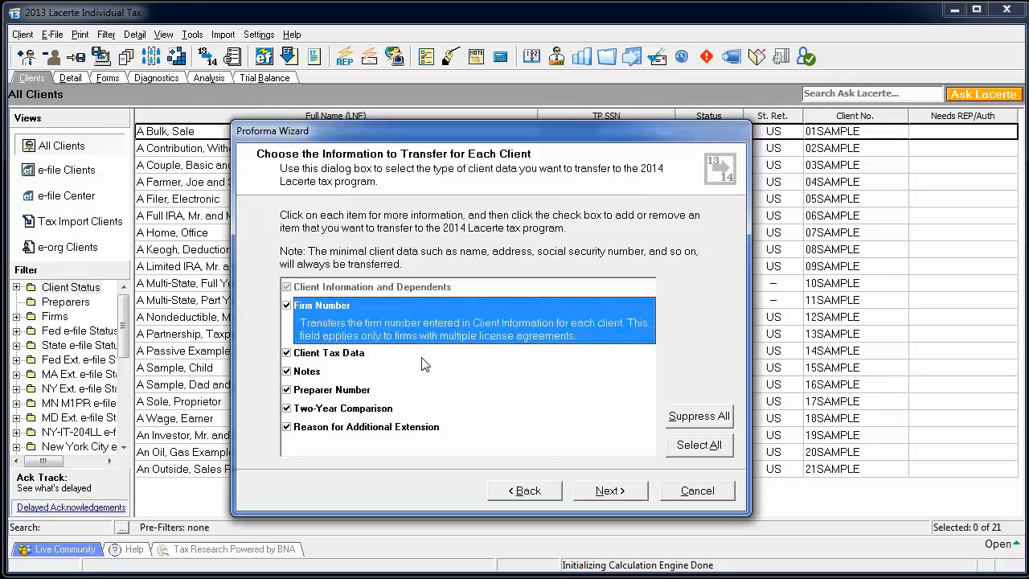
{"action": "left_click", "coordinate": [426, 353]}
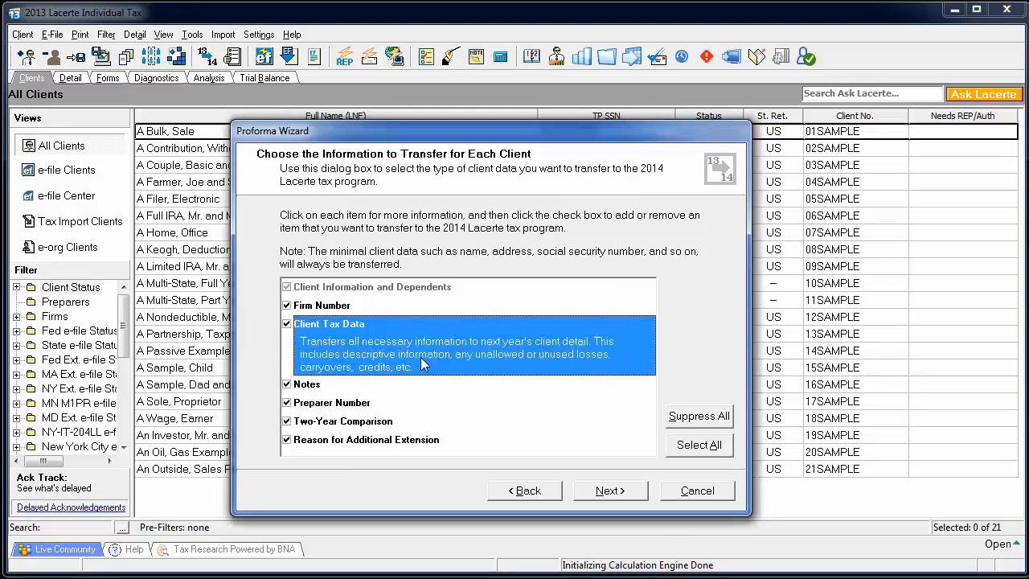
{"action": "left_click", "coordinate": [609, 489]}
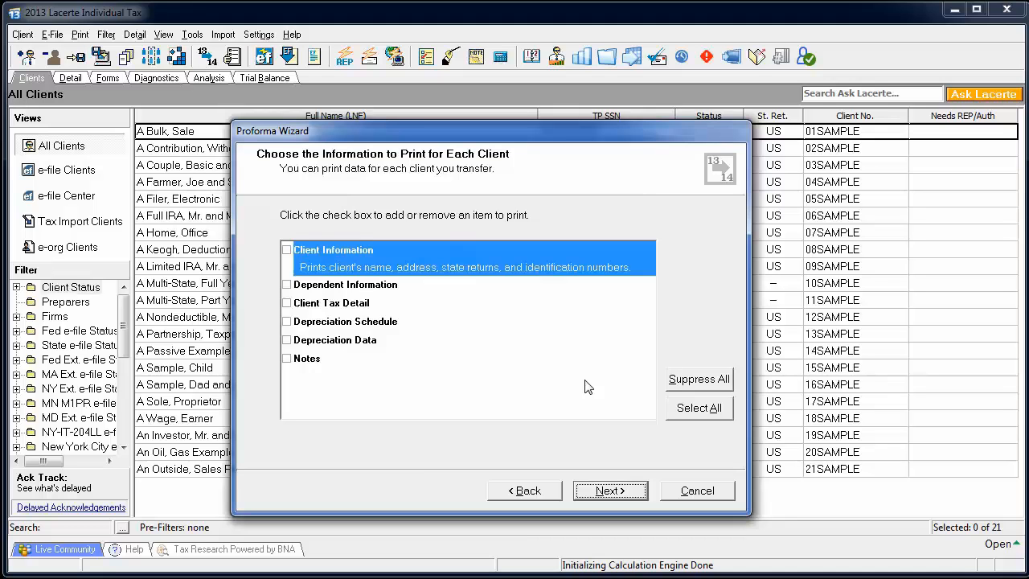
{"action": "left_click", "coordinate": [610, 496]}
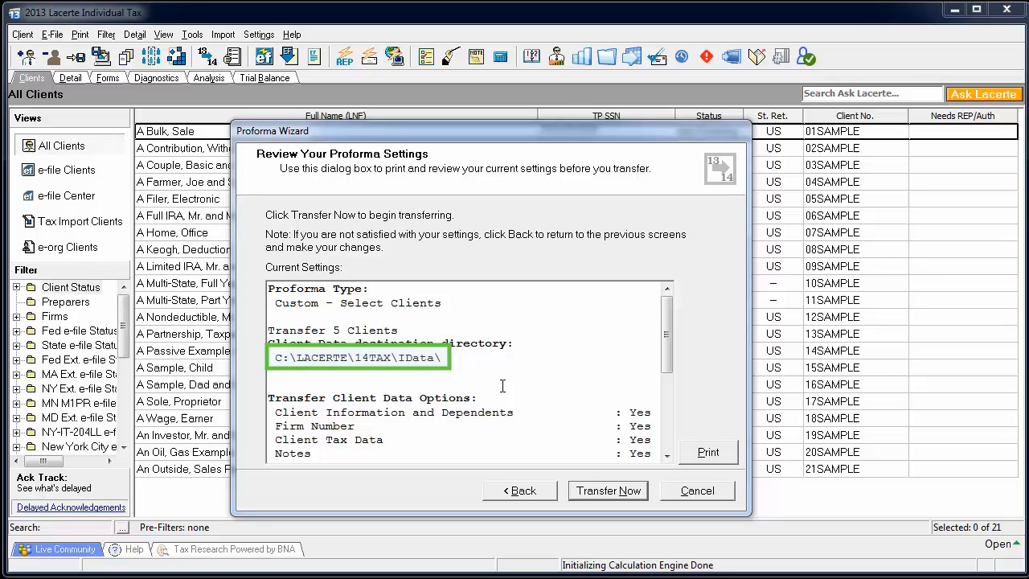
- Review the Proforma settings through the print options, then transfer the selected clients, choosing to process all that already exist
{"action": "left_click_drag", "start_coordinate": [666, 334], "coordinate": [668, 411]}
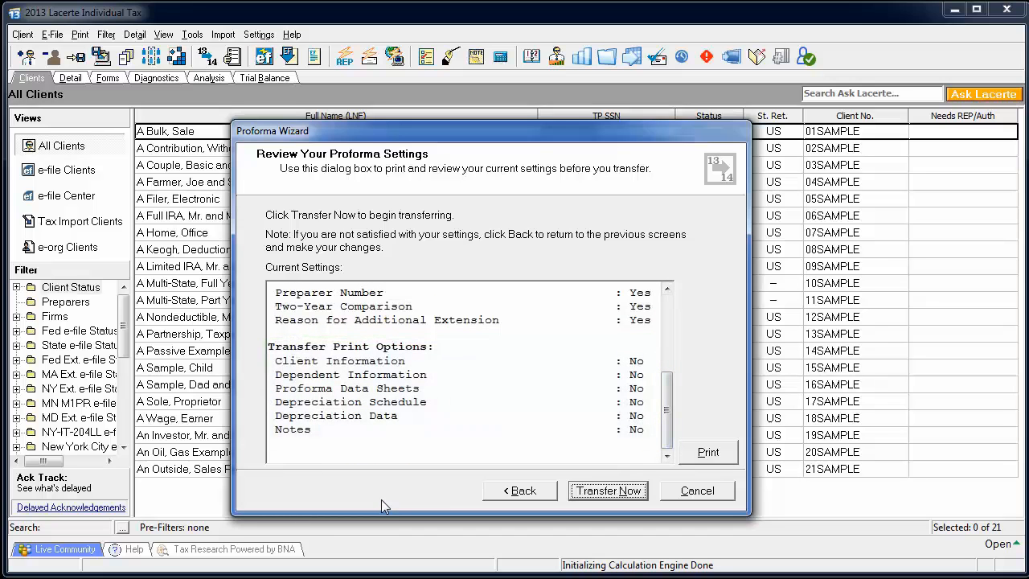
{"action": "left_click", "coordinate": [604, 494]}
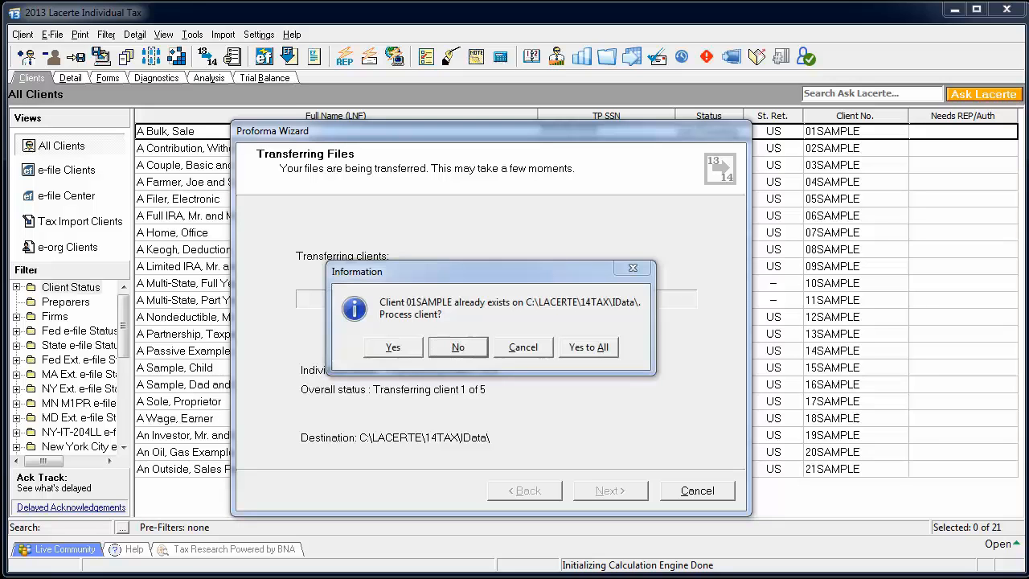
{"action": "left_click", "coordinate": [605, 347]}
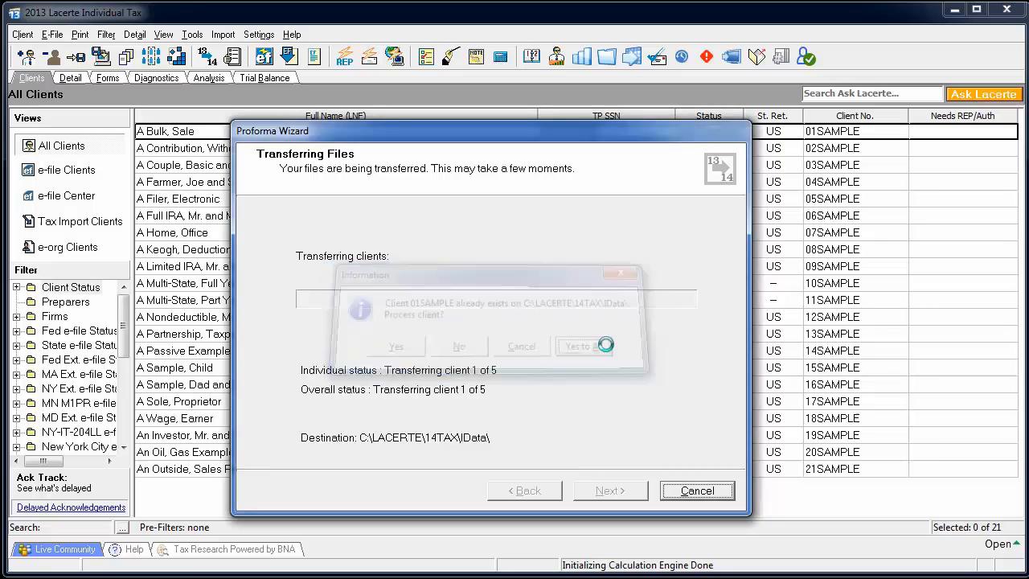